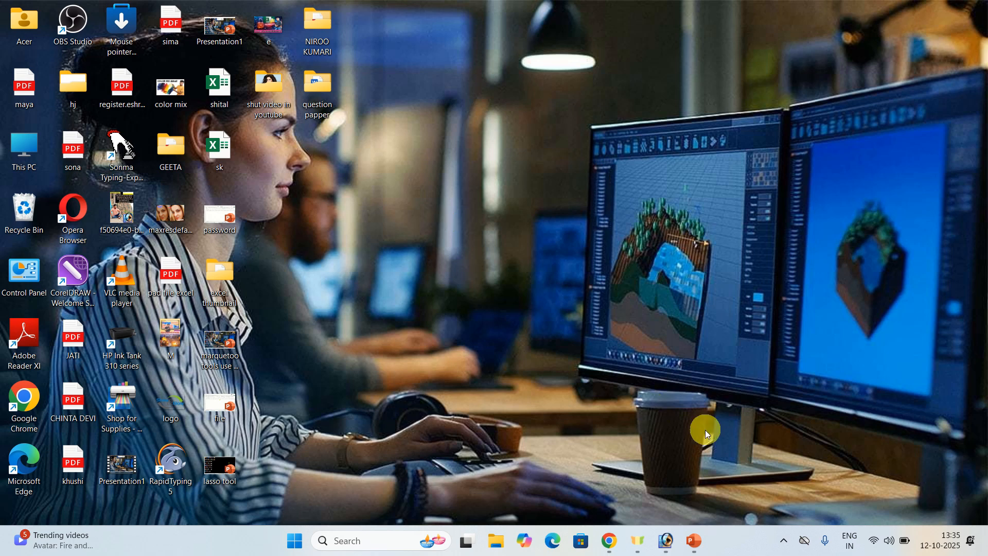
mouse_move(665, 552)
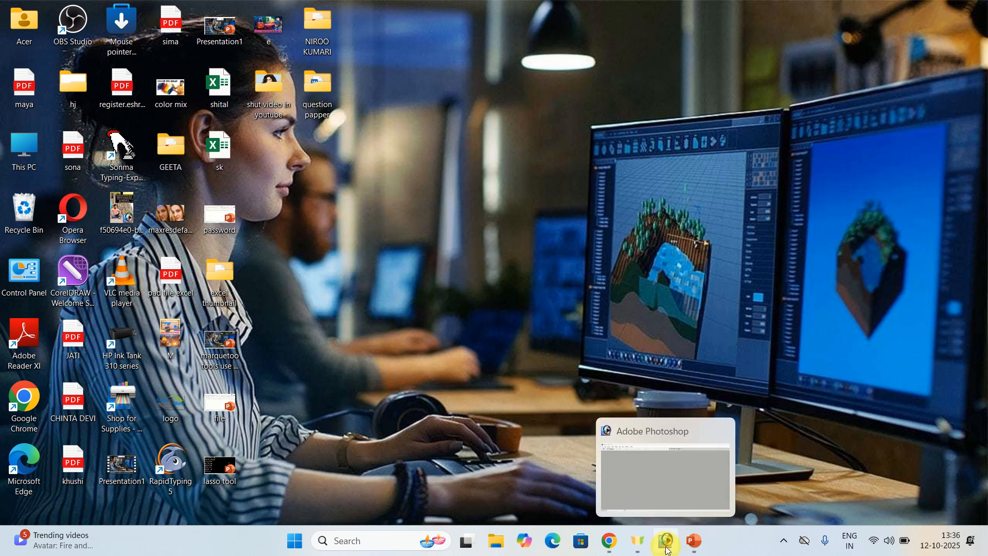
left_click(667, 550)
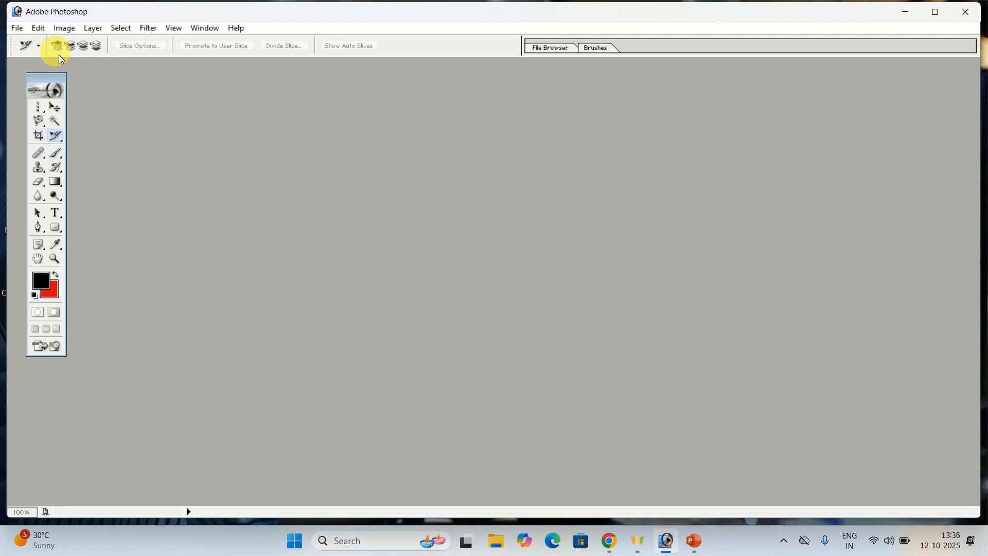
left_click(19, 28)
left_click(86, 55)
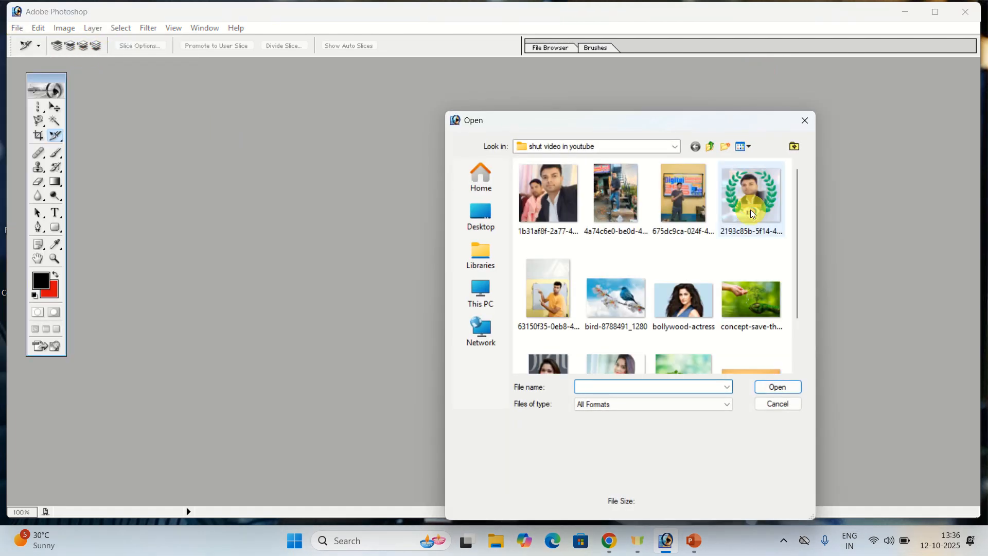
left_click(802, 230)
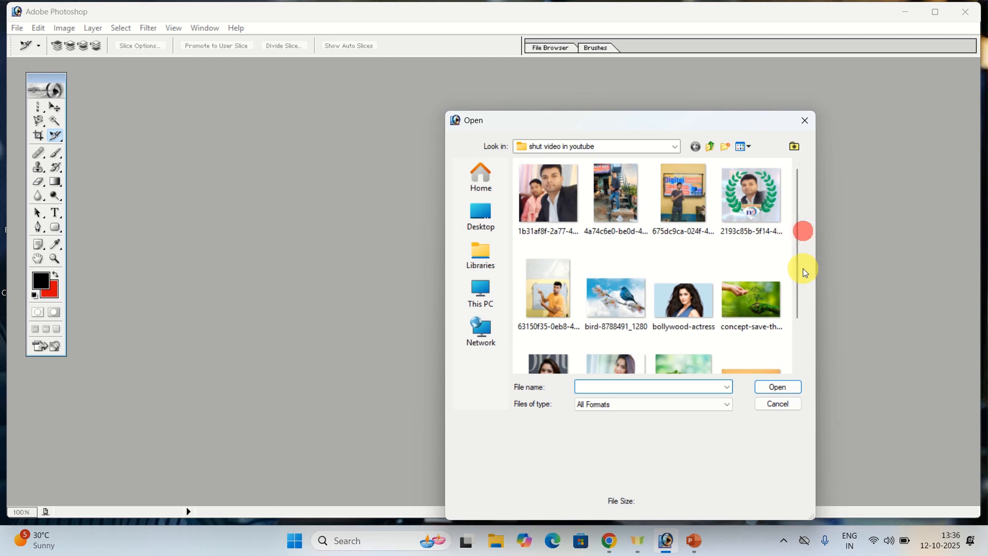
left_click_drag(795, 254, 799, 303)
left_click(550, 339)
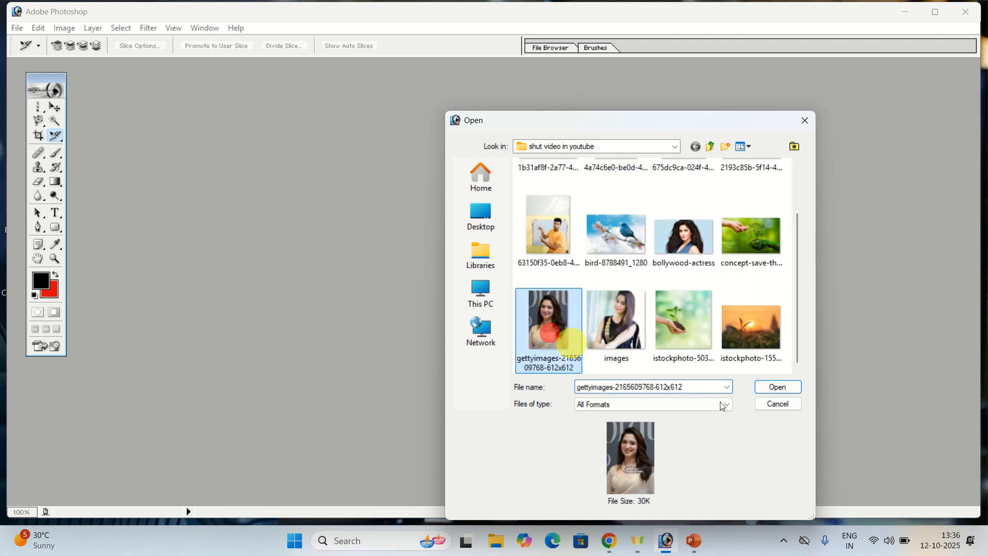
left_click(775, 387)
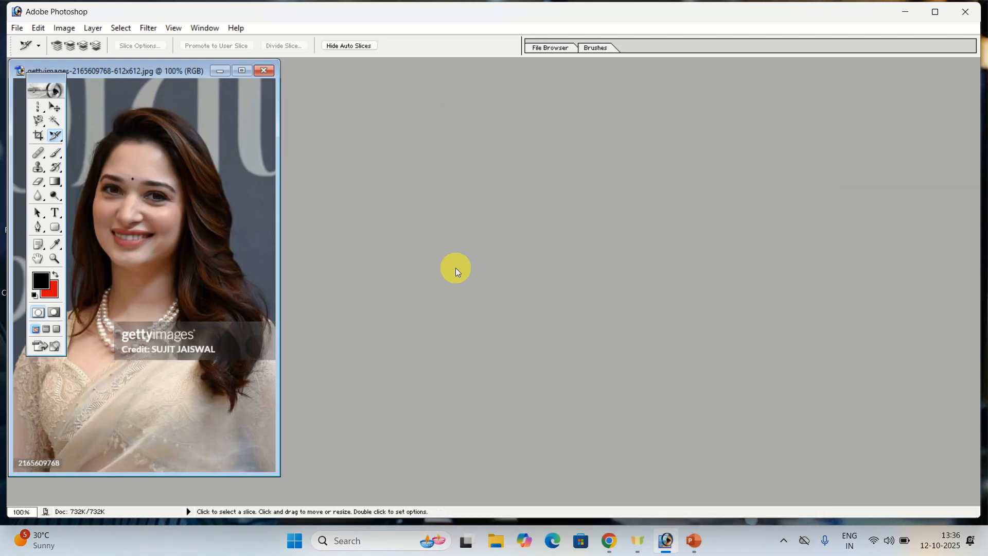
left_click(239, 70)
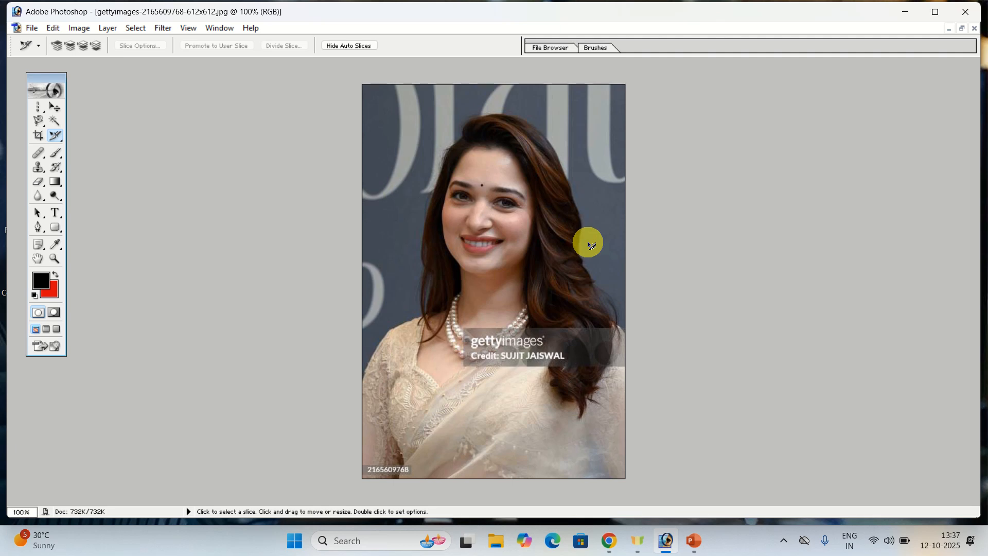
Set the Crop tool to a width of 1.2 in and a height of 1.5 in.
left_click(37, 136)
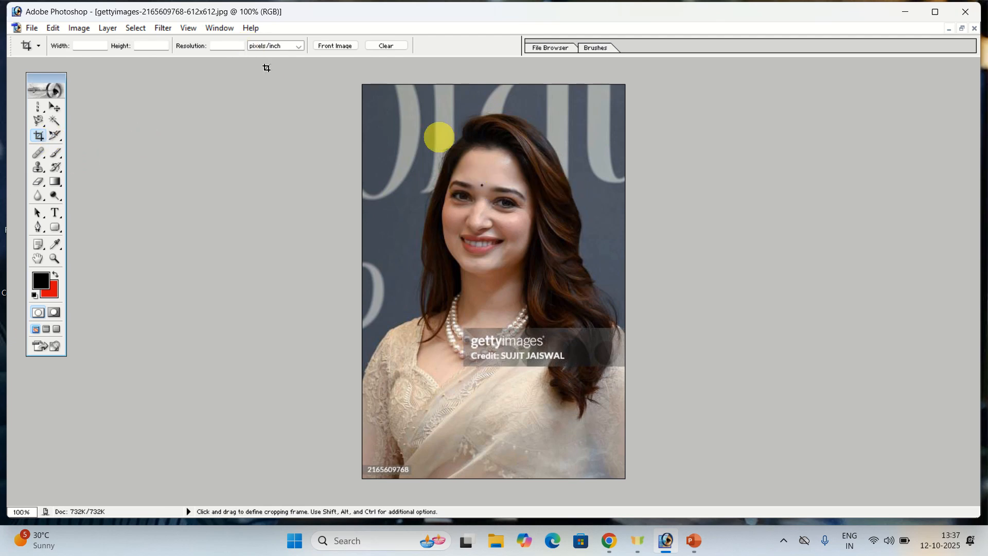
left_click(96, 45)
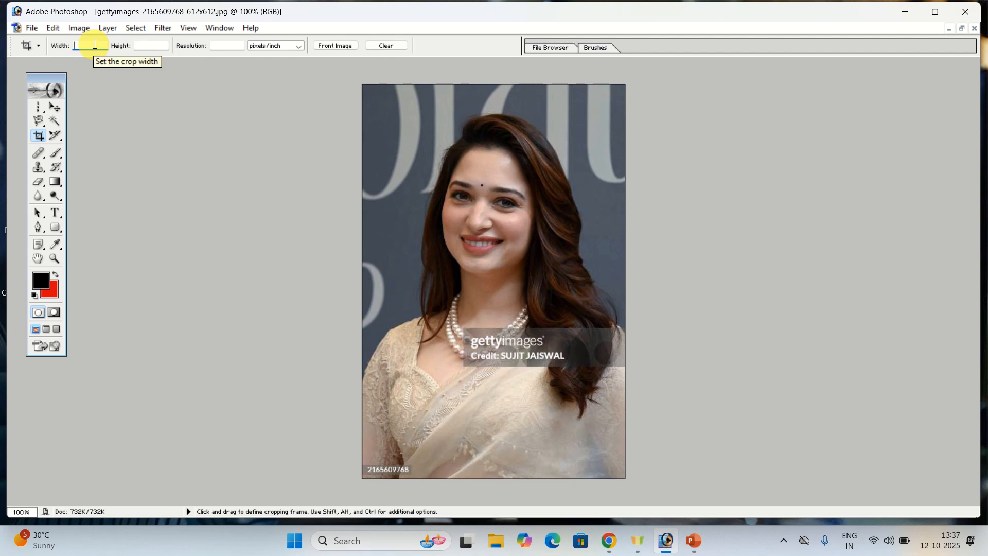
type("1.2")
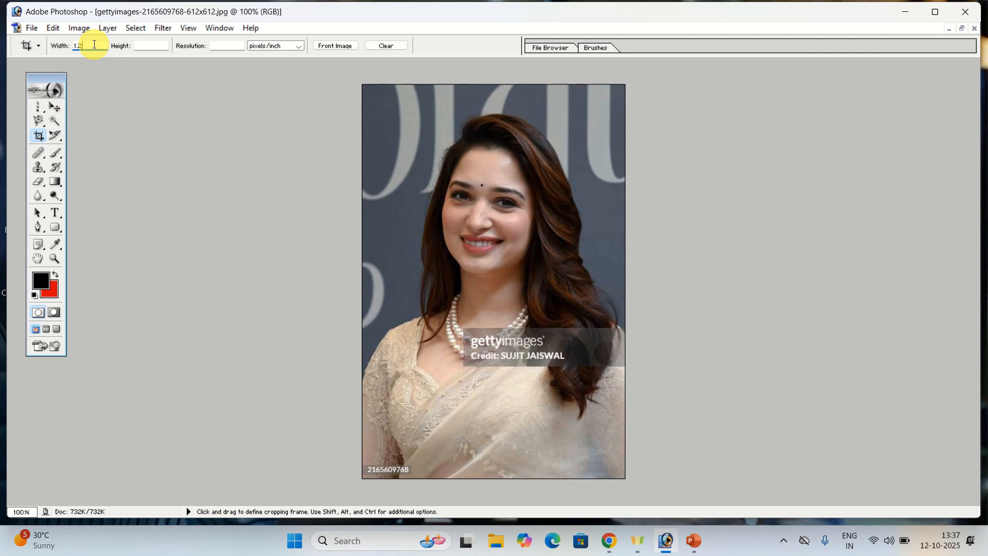
type("inc")
left_click(159, 44)
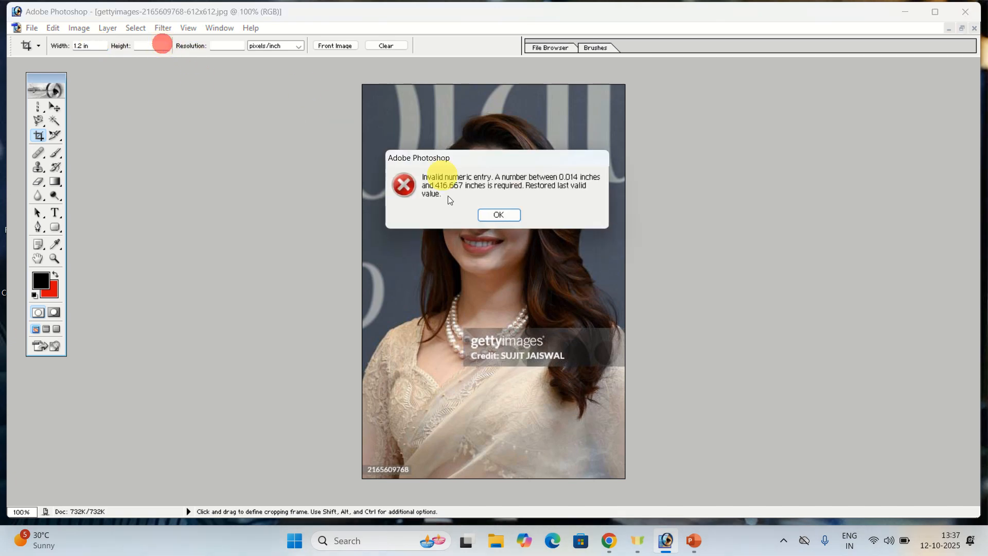
left_click(498, 215)
left_click(150, 46)
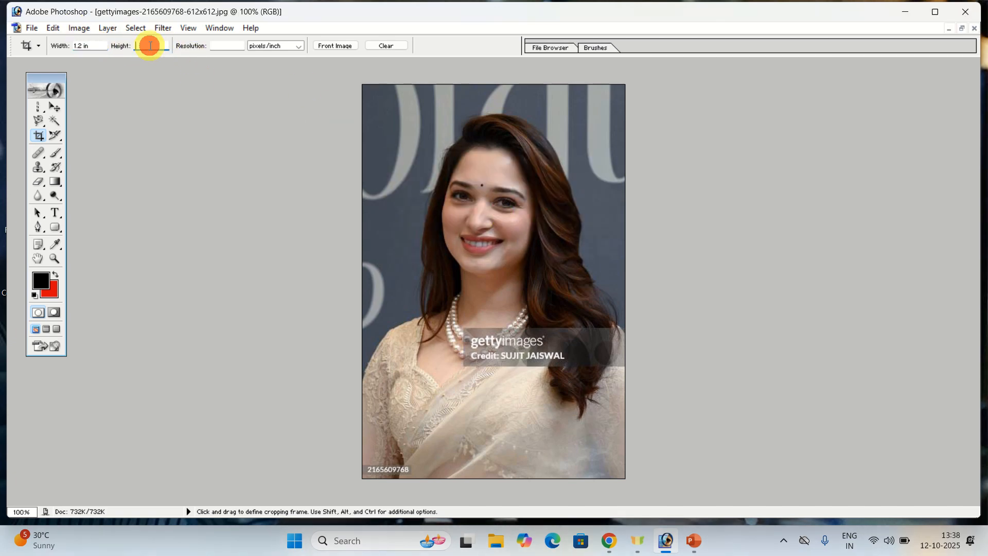
type("1.5 in")
left_click(391, 91)
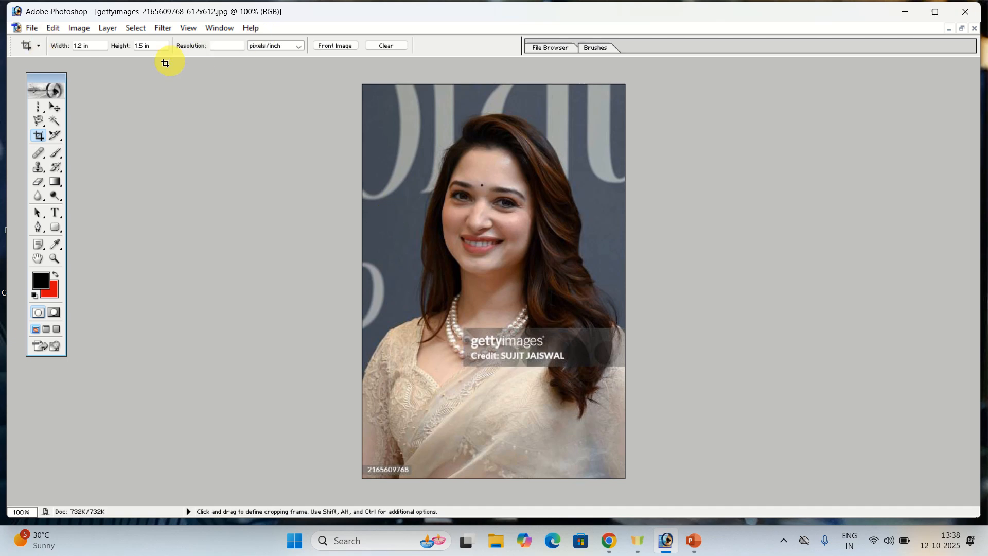
Set the crop resolution to 300 pixels/inch and crop the portrait to the woman's head and neck.
left_click(231, 45)
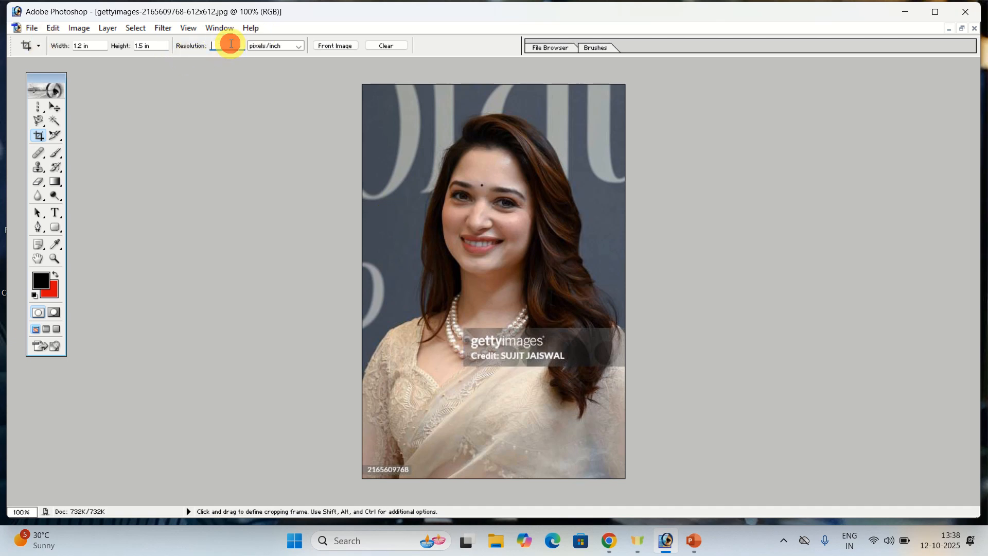
type("300")
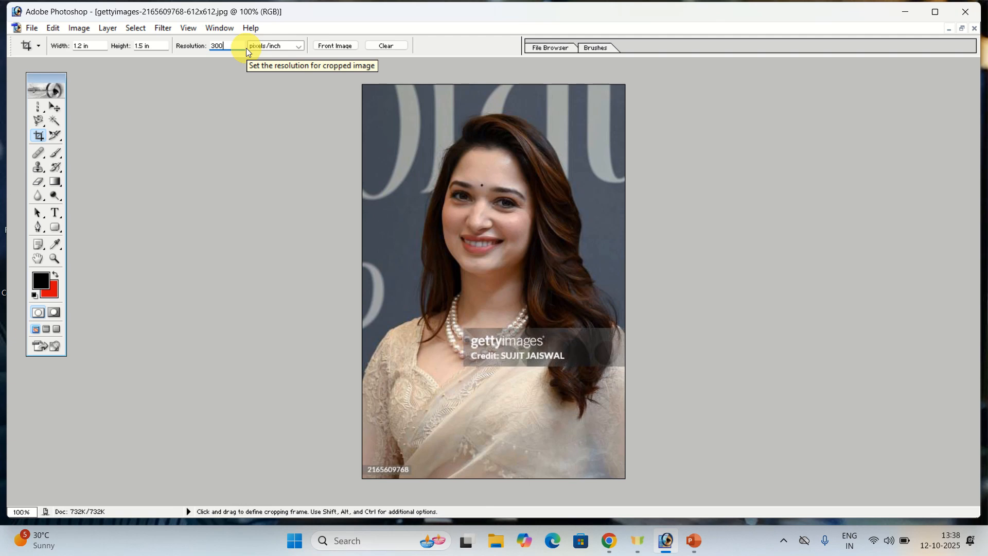
left_click(366, 108)
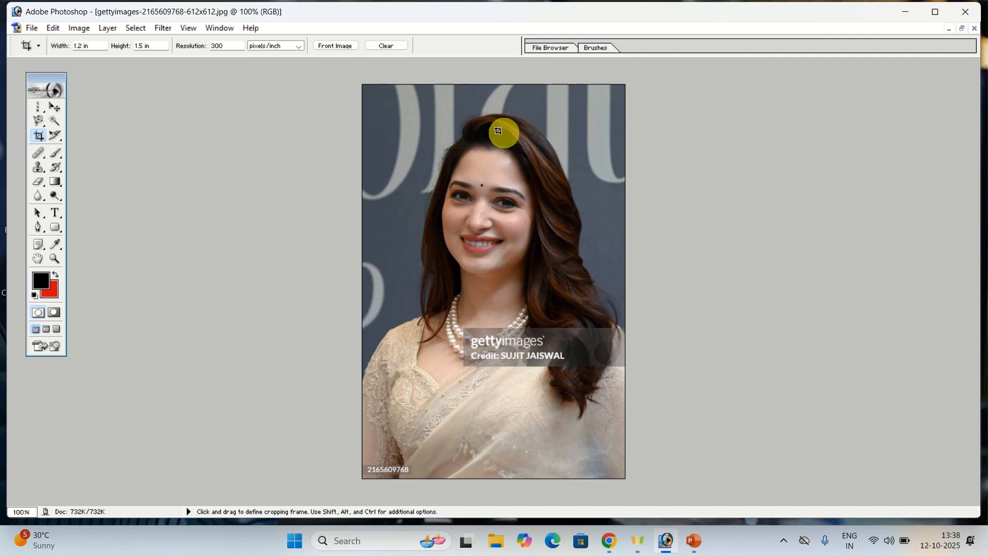
left_click_drag(388, 100, 615, 322)
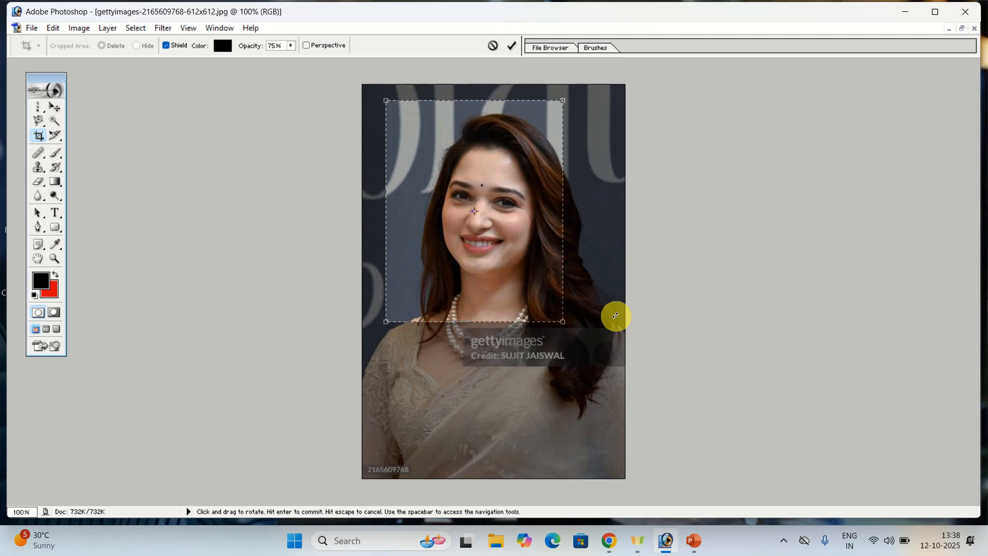
left_click(512, 47)
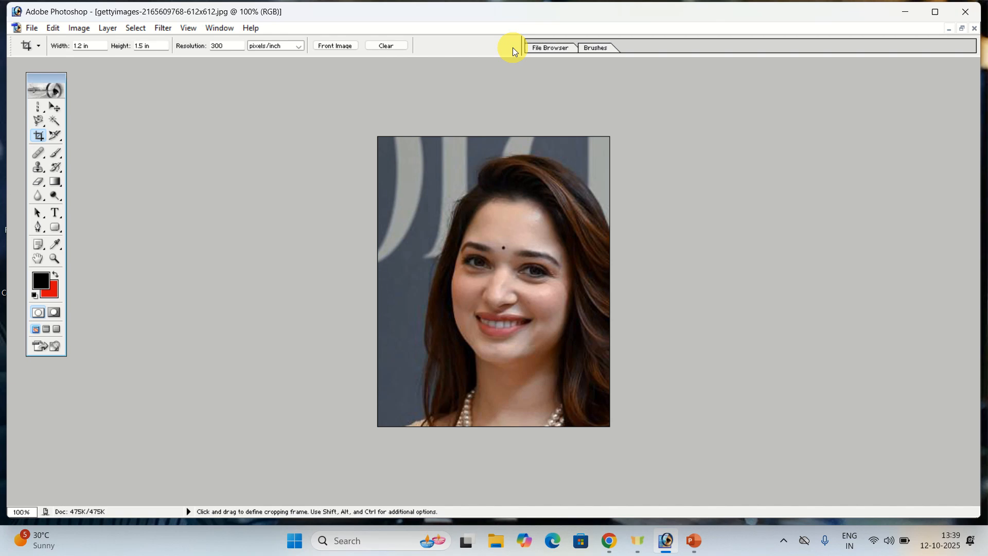
Close the cropped portrait without saving the changes.
left_click(55, 134)
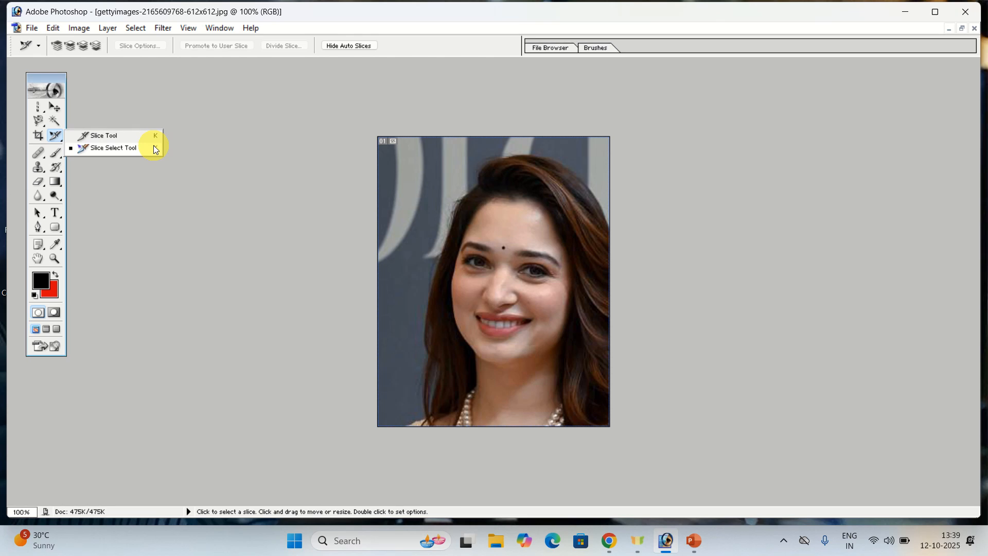
left_click(57, 105)
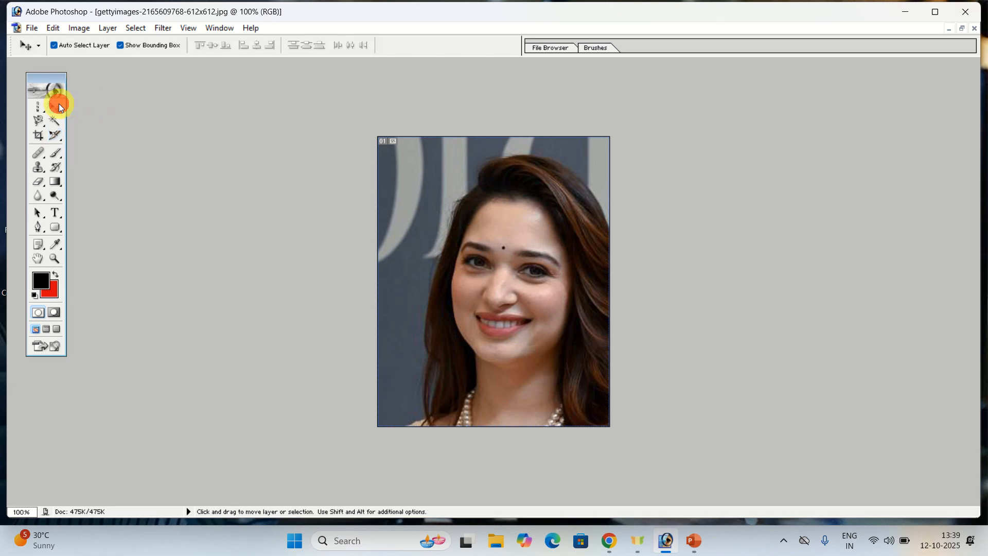
left_click(974, 28)
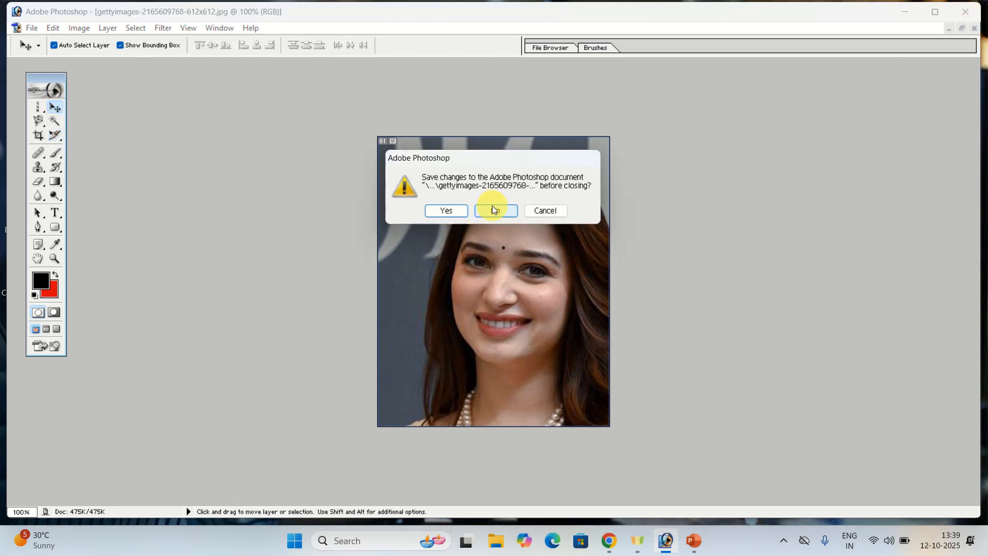
left_click(492, 209)
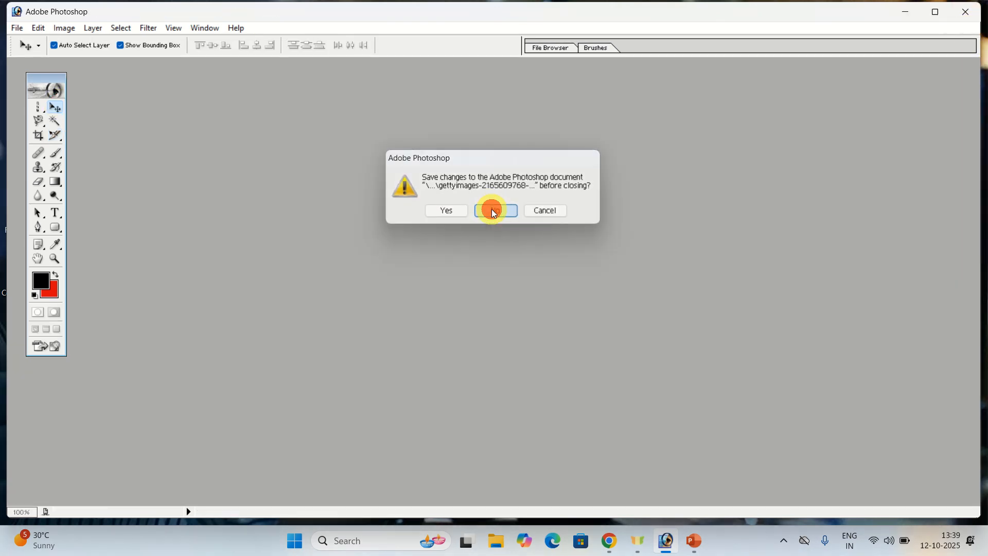
Open the image bird-8788491_1280 and maximize its document window.
left_click(21, 29)
left_click(61, 57)
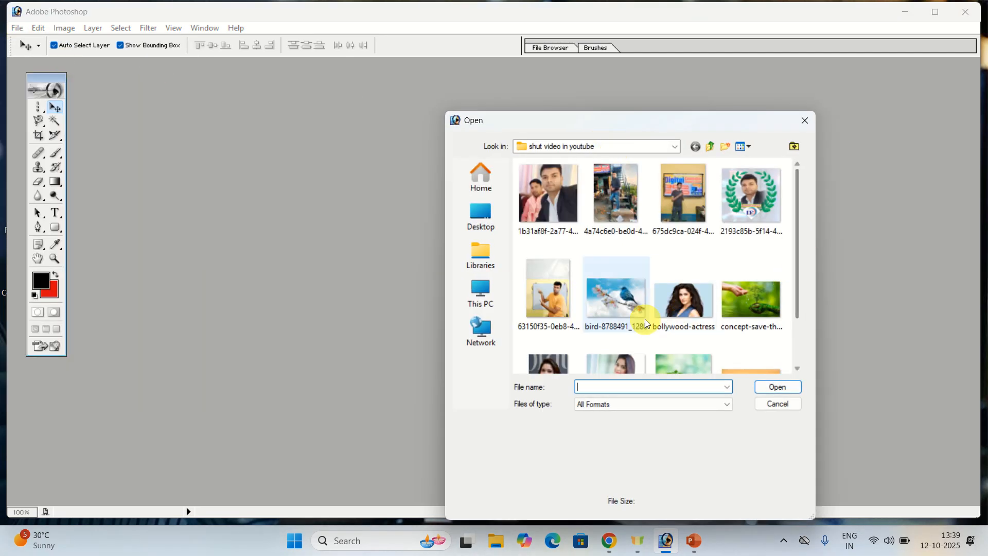
left_click(624, 297)
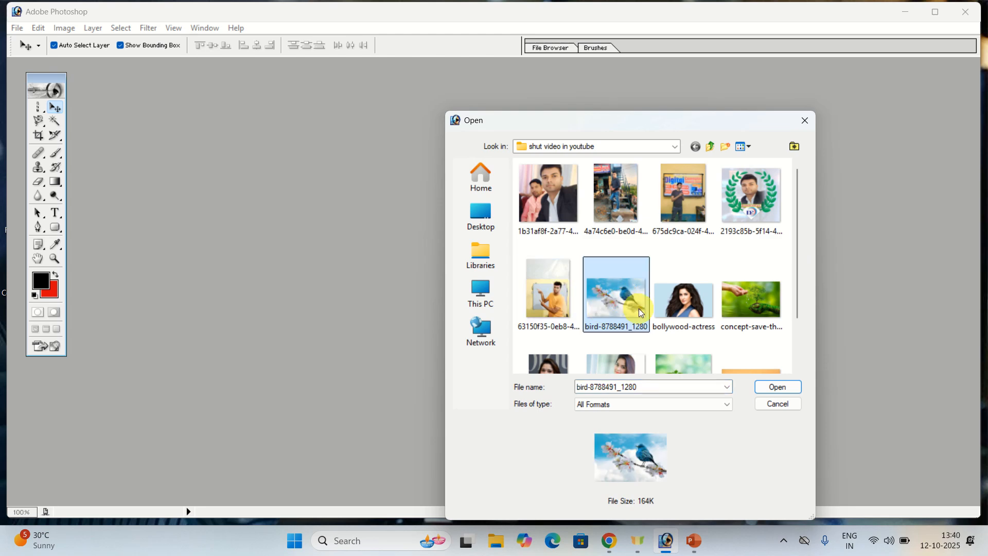
left_click(777, 387)
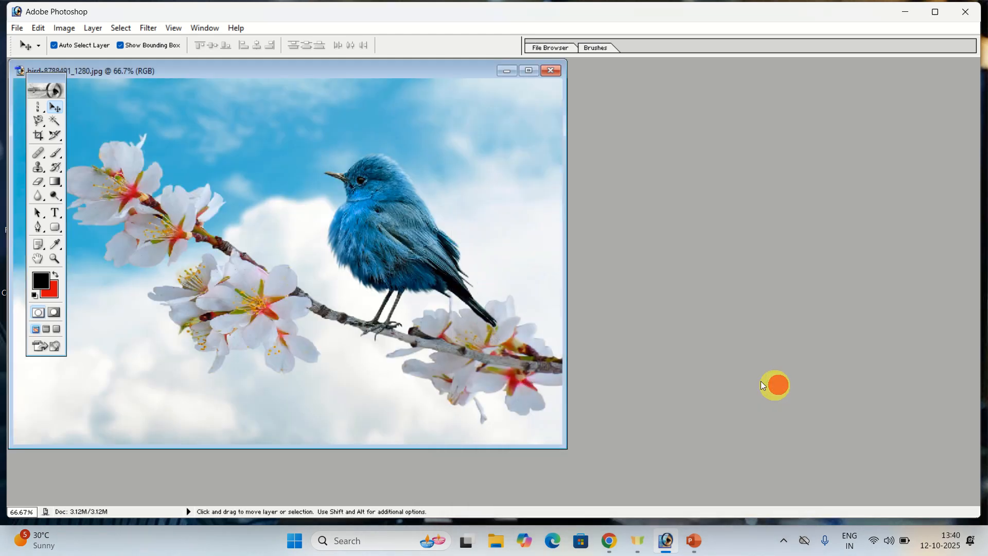
left_click(529, 70)
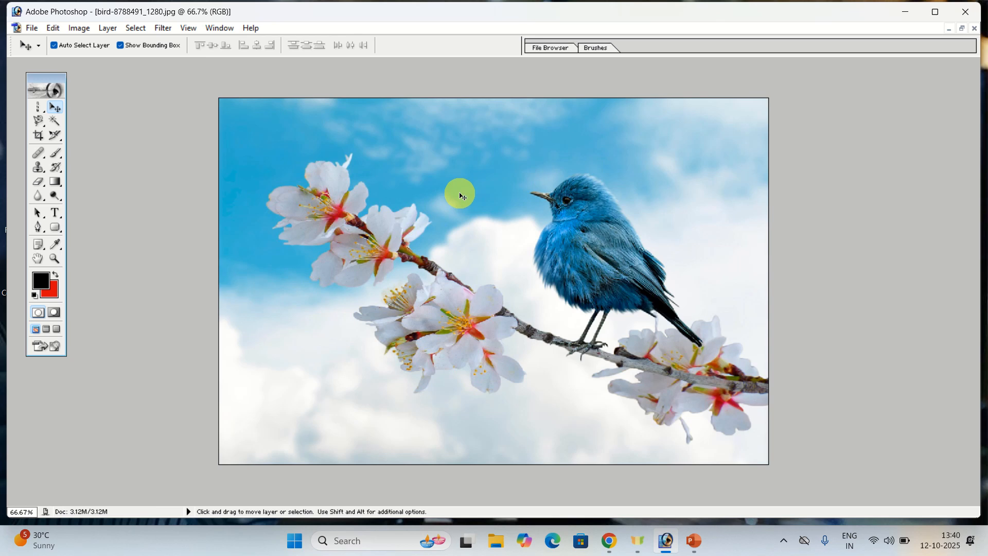
Draw a narrow full-height slice between the blossoms and the bird, and a full-width slice across the bird's body.
left_click(51, 134)
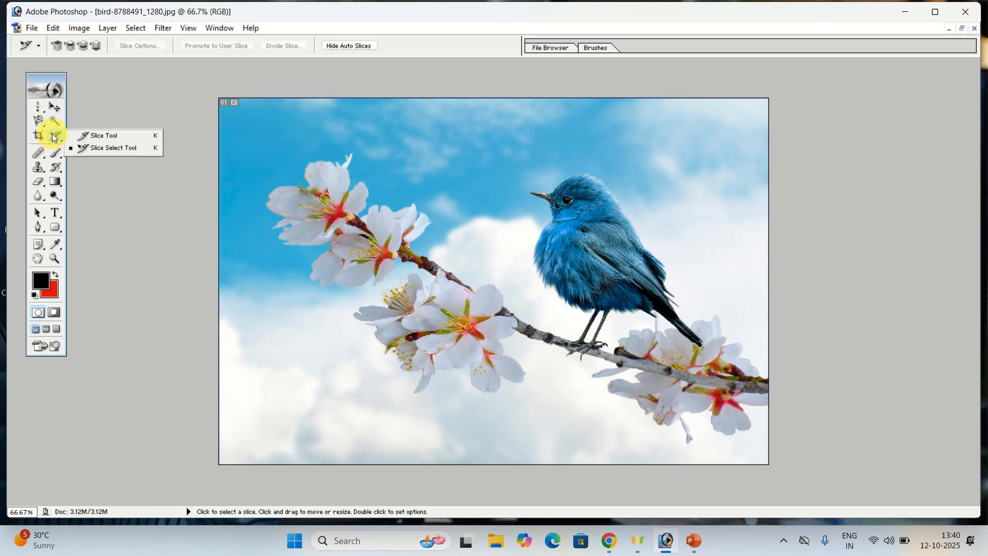
left_click(131, 135)
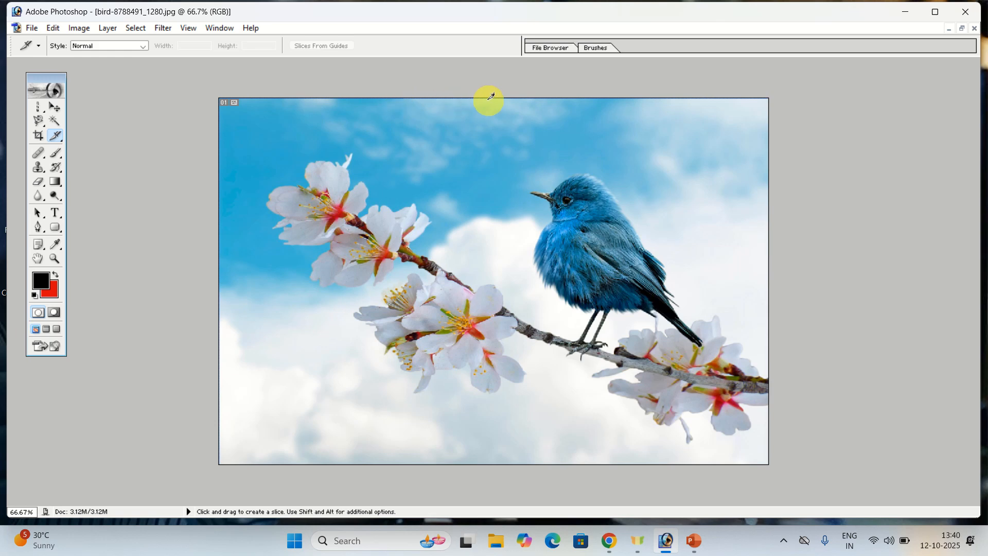
left_click_drag(480, 98, 543, 472)
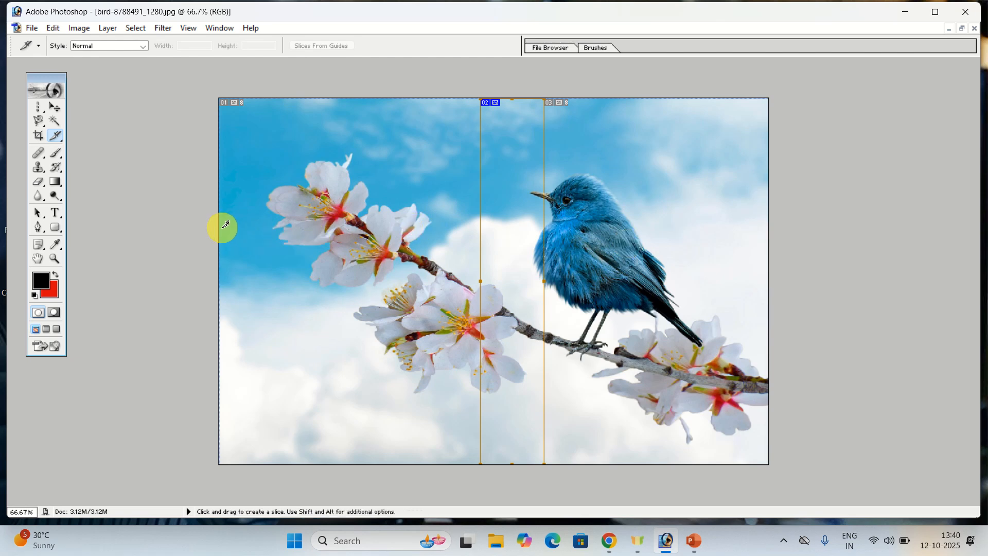
left_click_drag(224, 222, 772, 282)
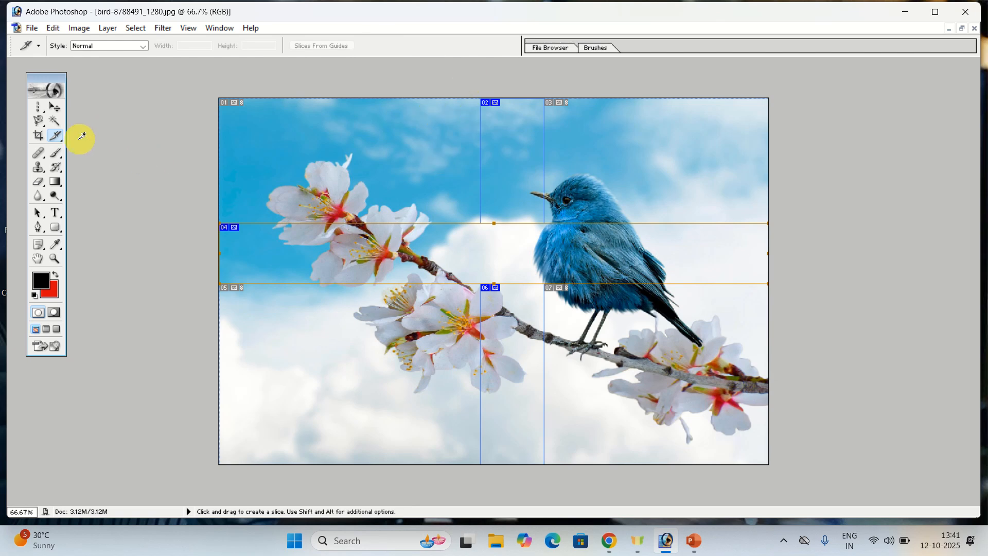
Move the narrow vertical slice left, away from the bird's beak, with the Slice Select tool.
right_click(60, 136)
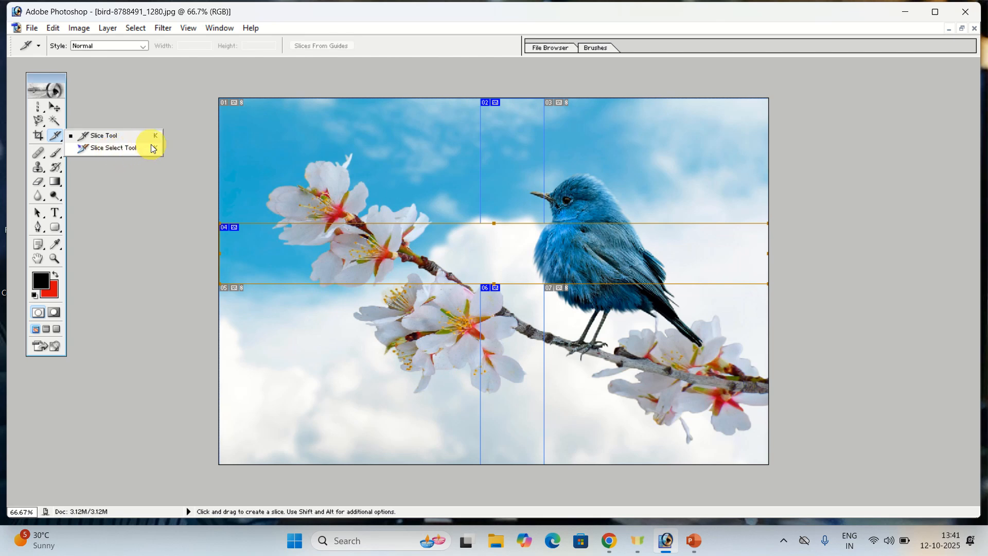
left_click(137, 148)
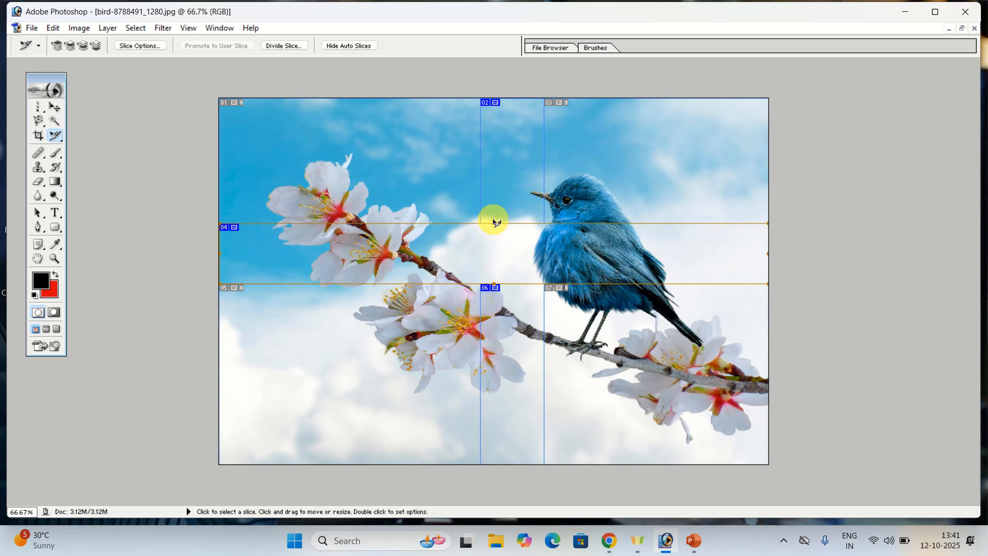
left_click_drag(494, 220, 463, 225)
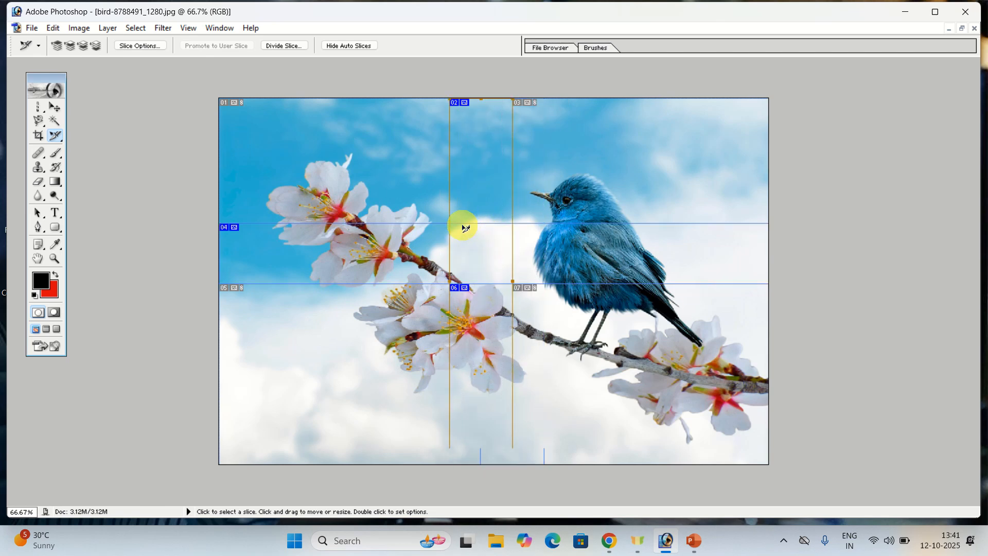
left_click(53, 136)
left_click(149, 148)
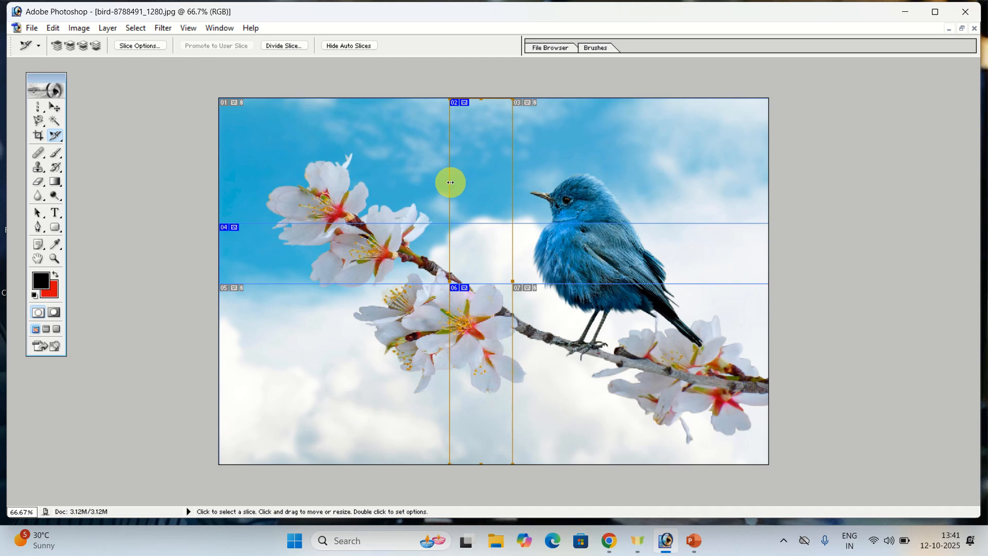
Save the sliced image for the web as GIF, exporting all slices as HTML and images to the Desktop under the name ok.
left_click(36, 28)
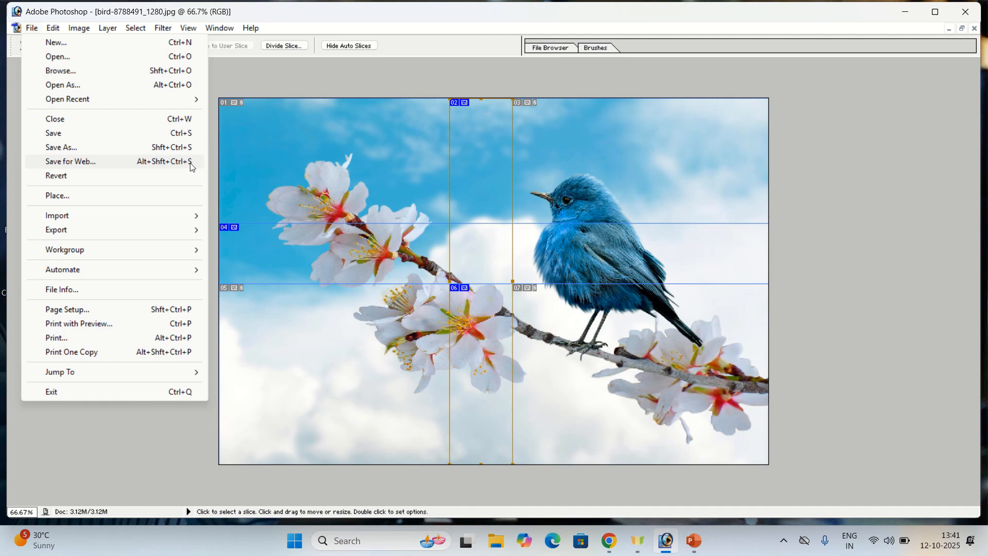
left_click(148, 163)
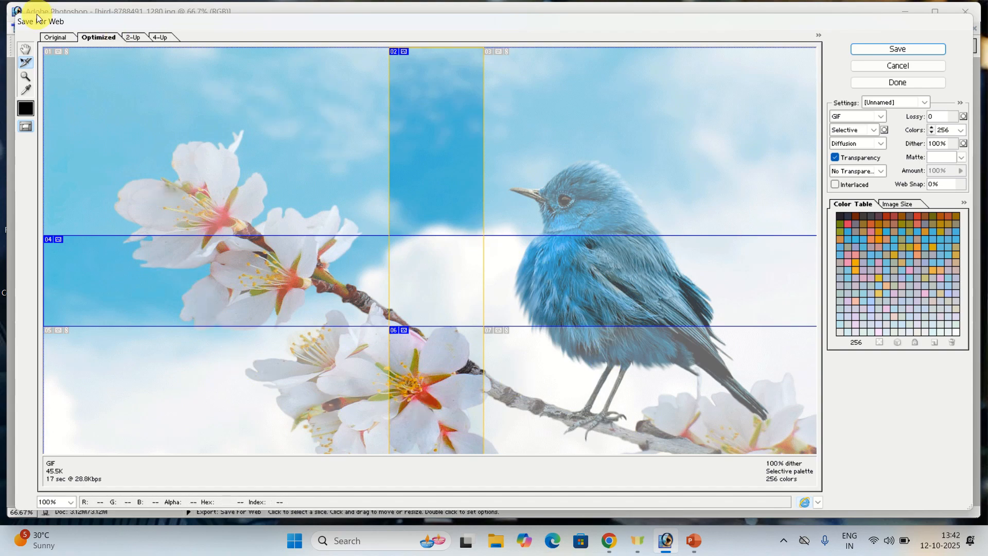
left_click(896, 50)
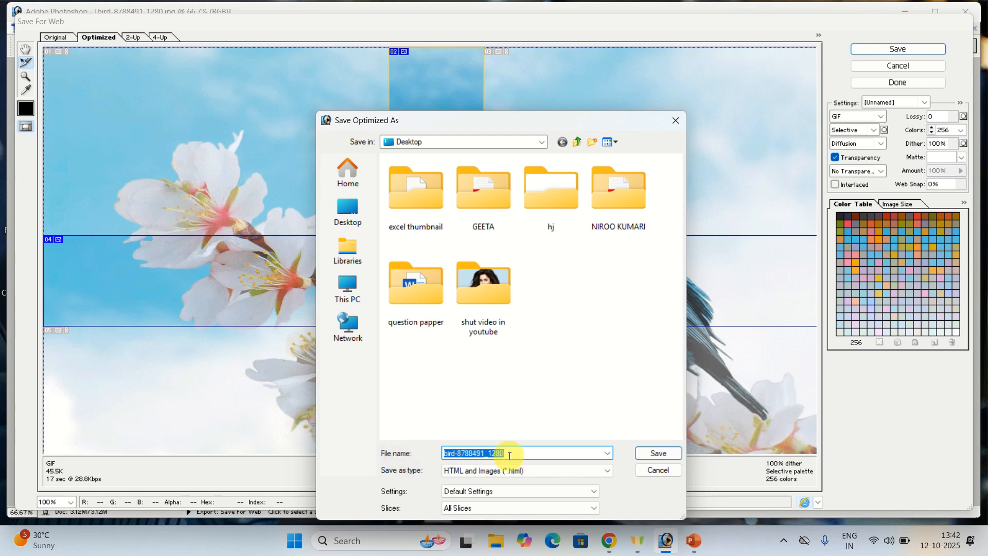
key("BackSpace")
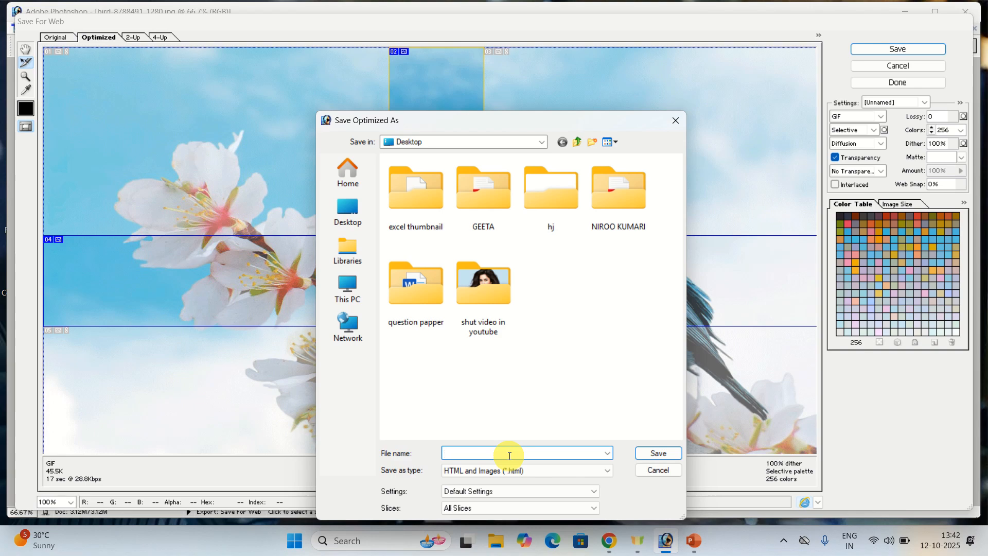
type("ok")
left_click(657, 453)
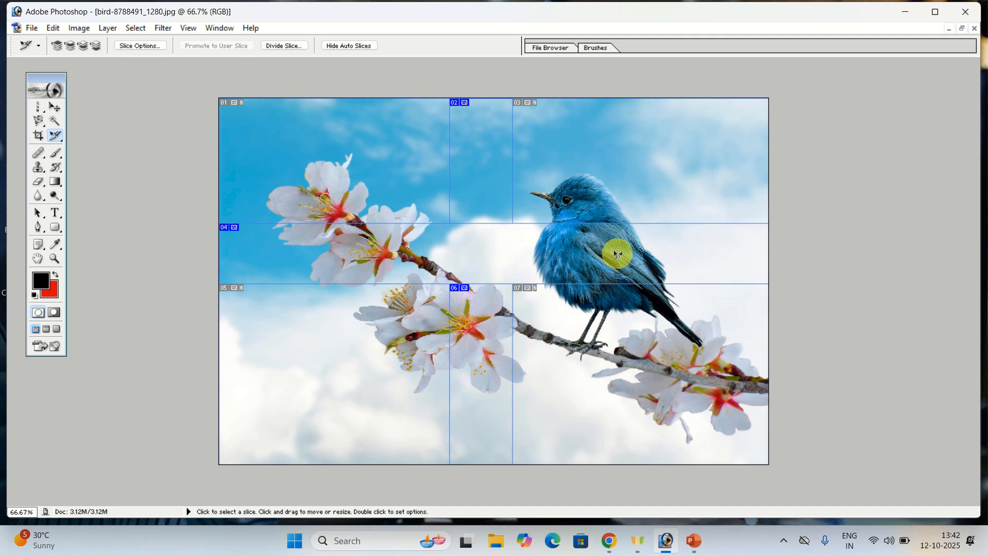
Check the exported slice files in the images folder on the desktop, close the folder and return to Photoshop.
left_click(906, 15)
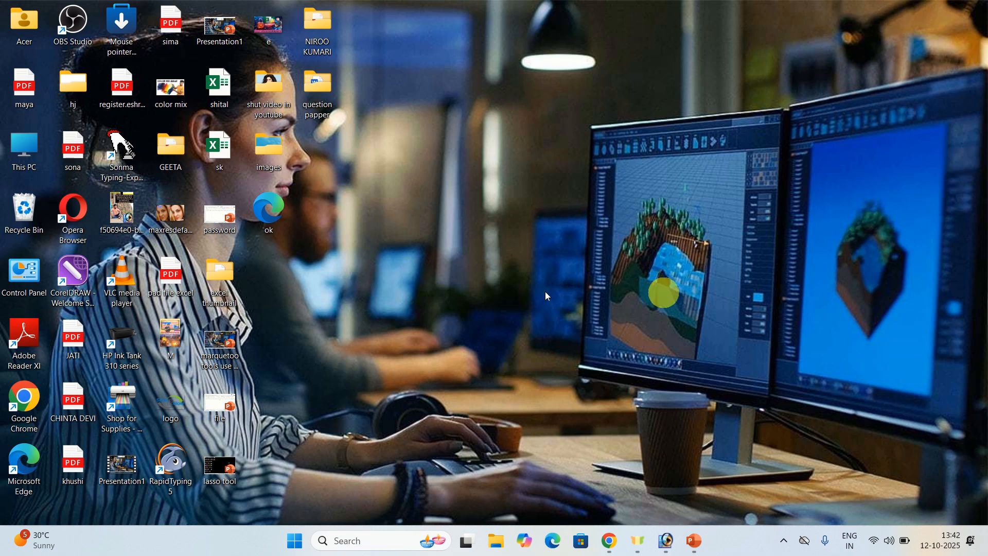
double_click(271, 150)
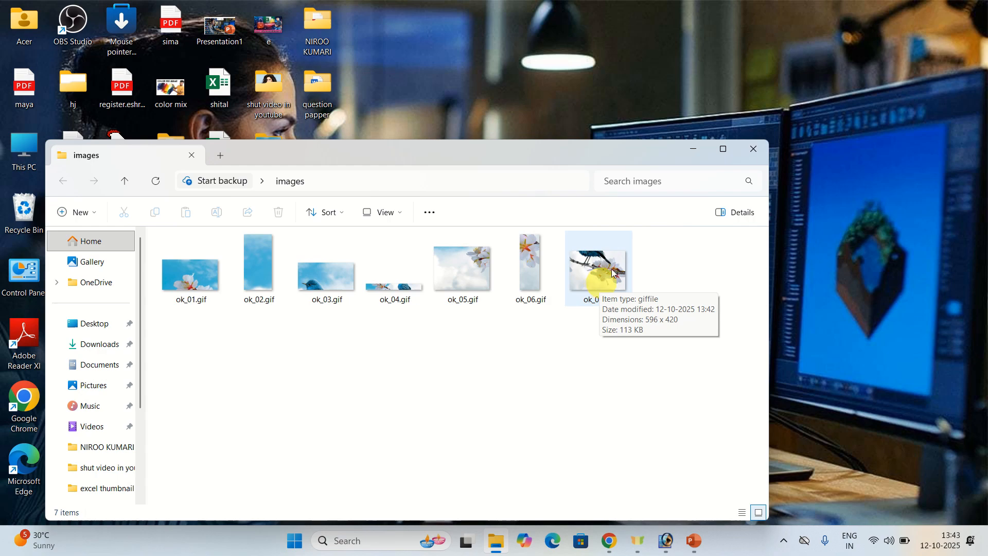
left_click(753, 150)
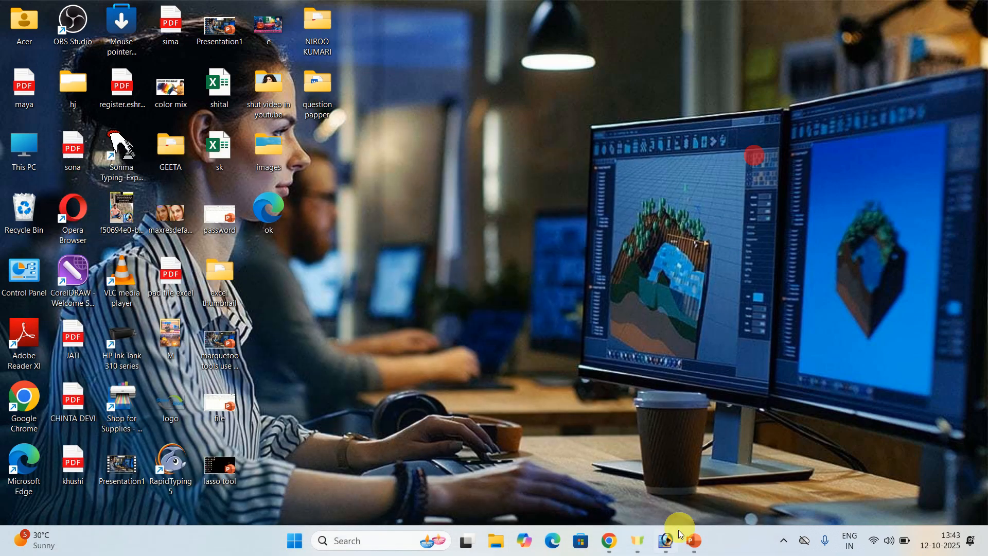
left_click(666, 540)
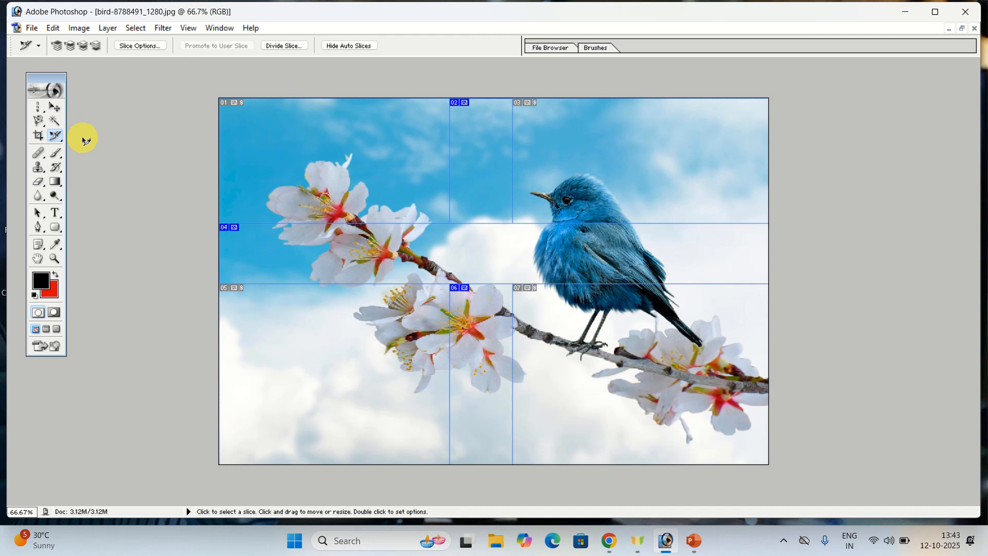
mouse_move(642, 4)
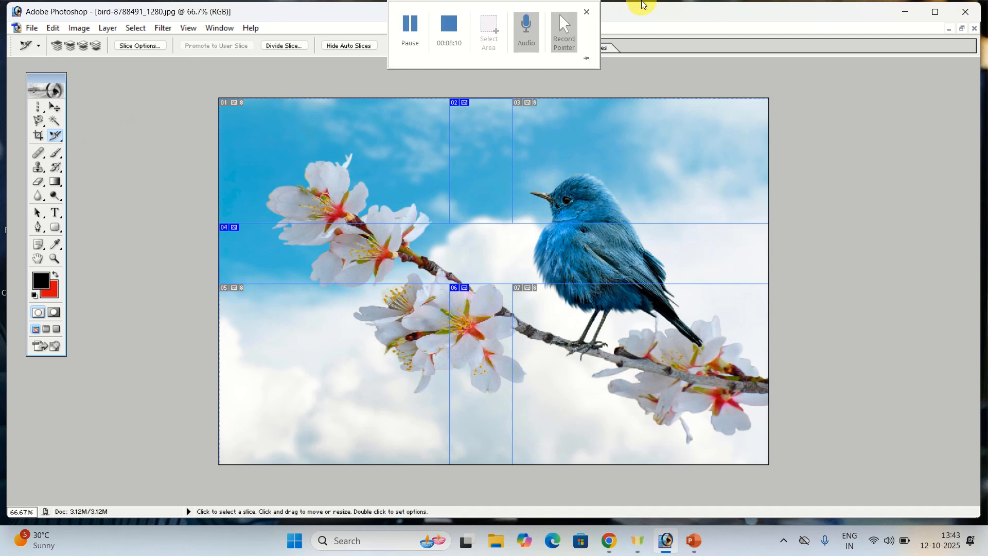